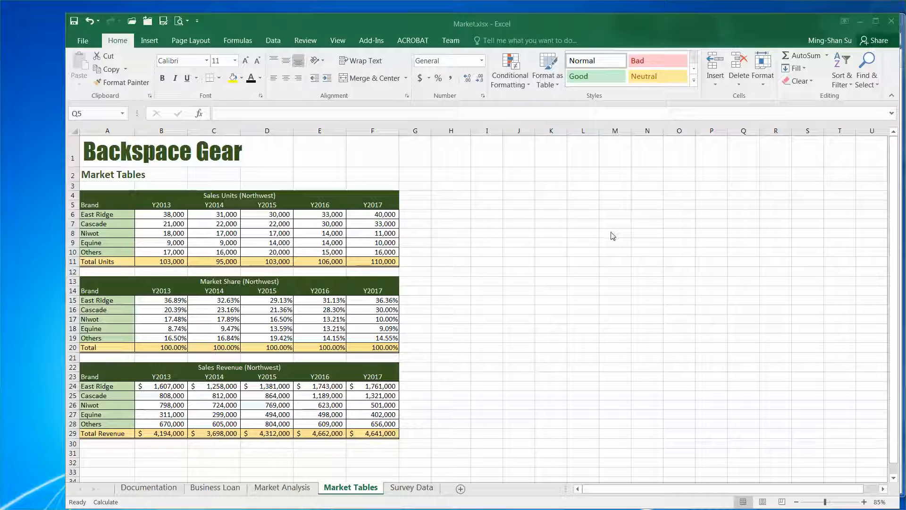
Step: Select the nonadjacent ranges A5:F5, A11:F11 and A29:F29, covering the year headings, total units and total revenue
click(86, 205)
click(84, 205)
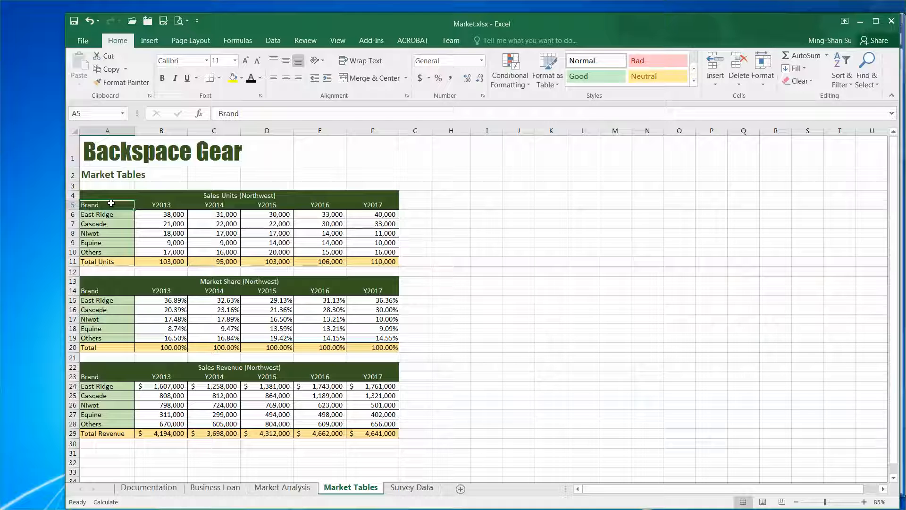
drag(113, 203, 369, 204)
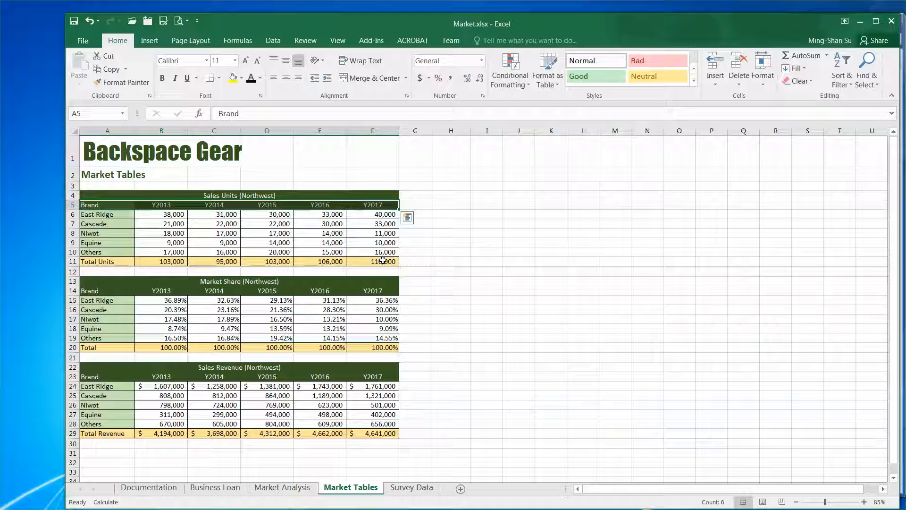
ctrl+click(108, 261)
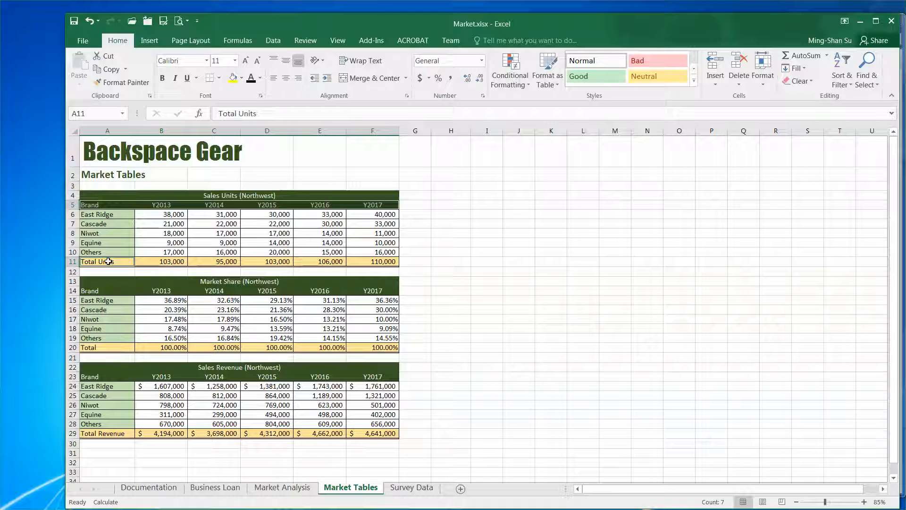
drag(108, 261, 369, 261)
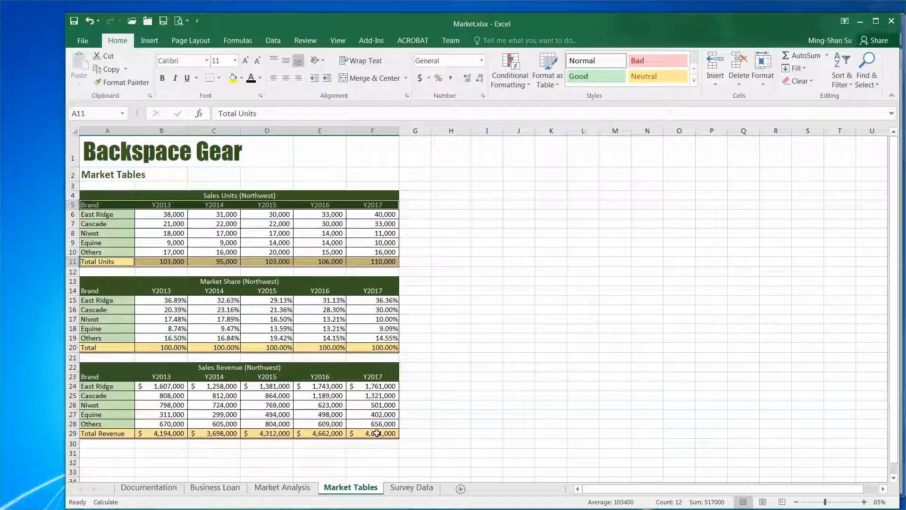
ctrl+click(109, 435)
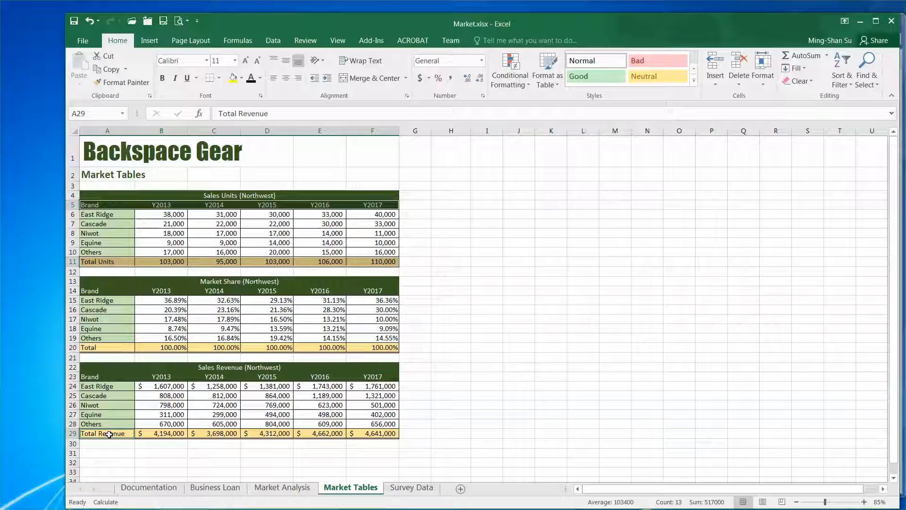
drag(109, 434, 369, 431)
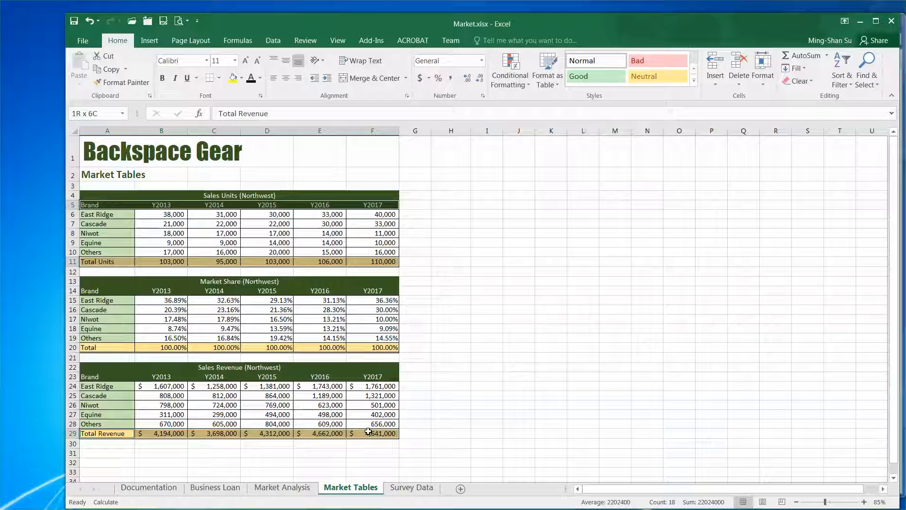
drag(368, 432, 368, 431)
Step: Insert a combo chart of the selected data using the Clustered Column - Line on Secondary Axis subtype
click(150, 42)
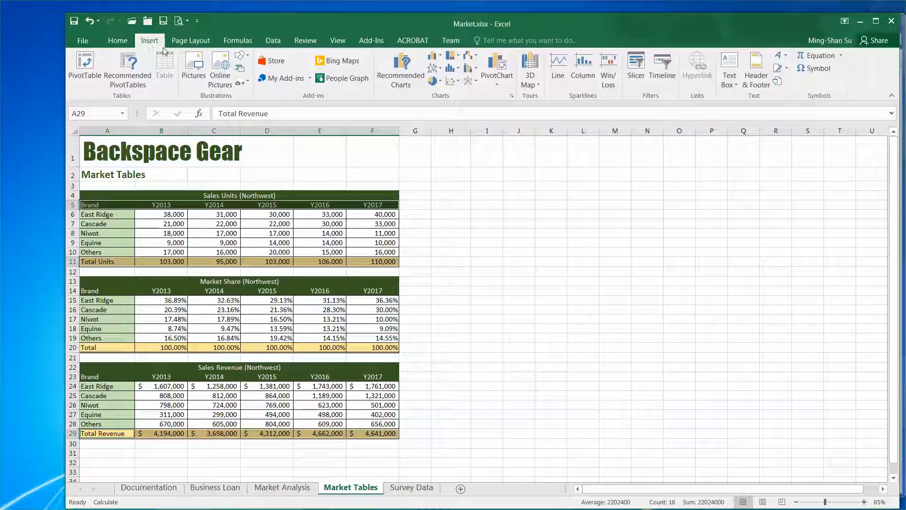
click(513, 98)
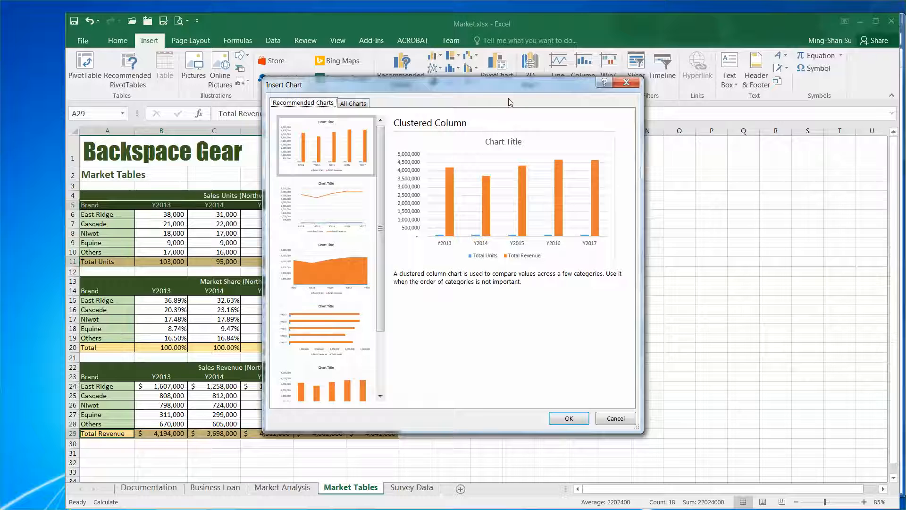
click(356, 103)
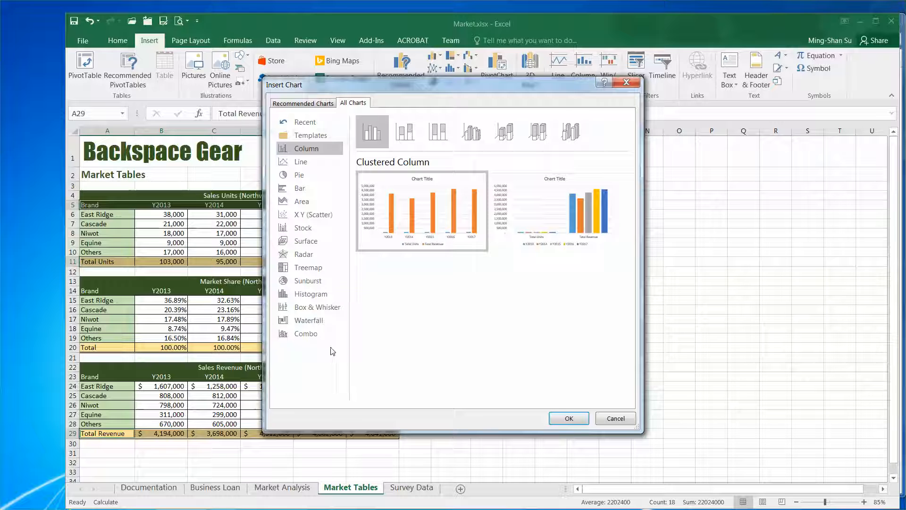
click(310, 336)
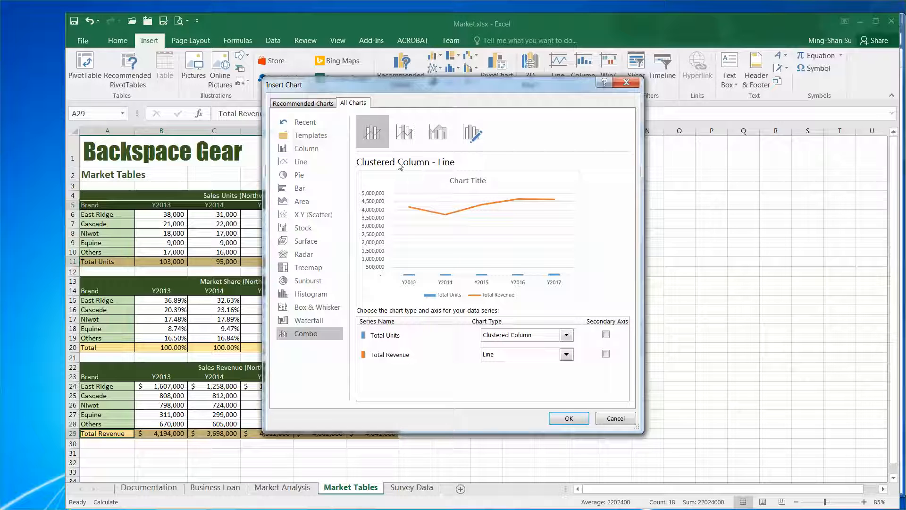
click(403, 137)
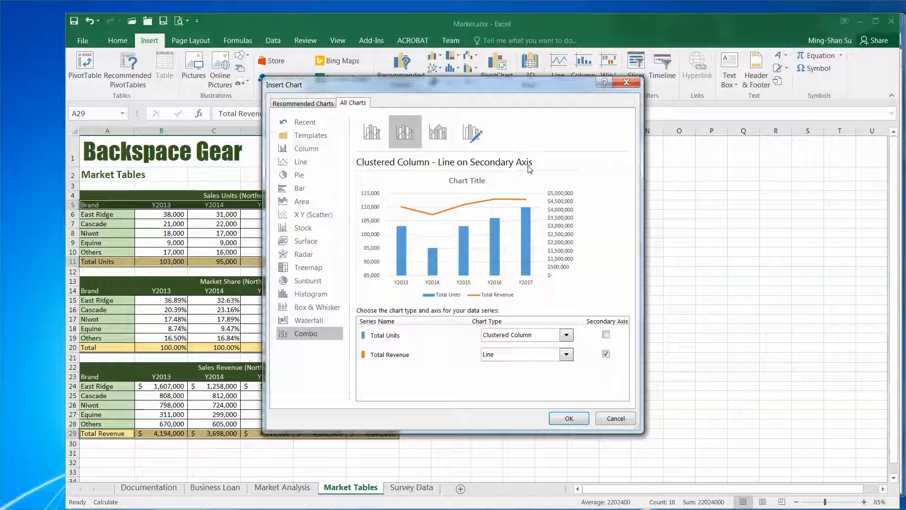
click(438, 132)
click(478, 137)
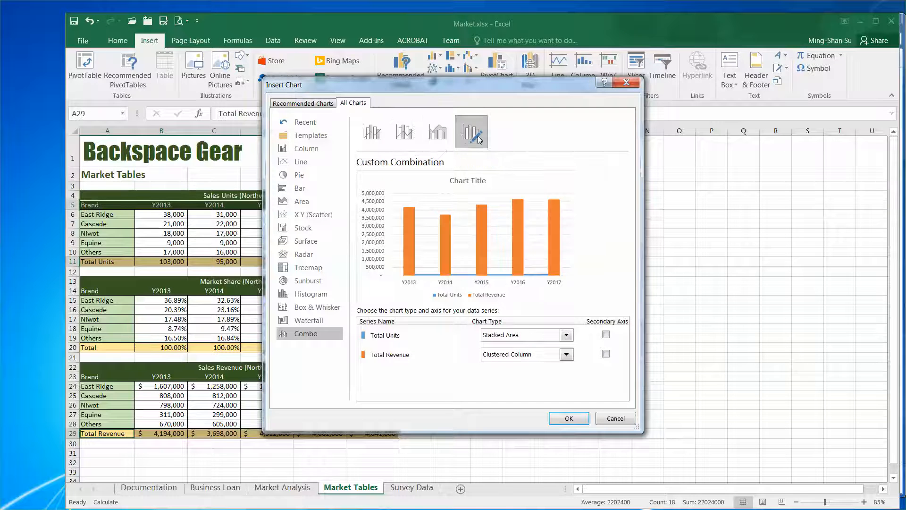
click(438, 132)
click(373, 134)
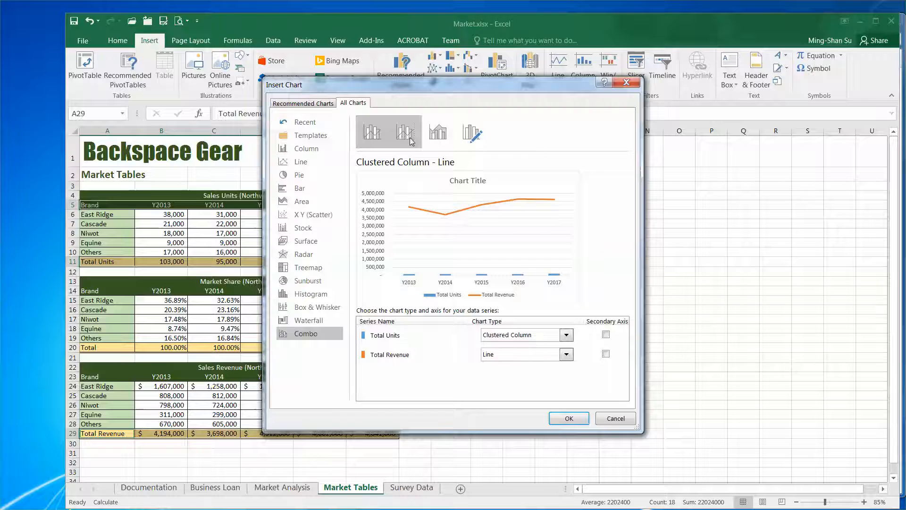
click(408, 141)
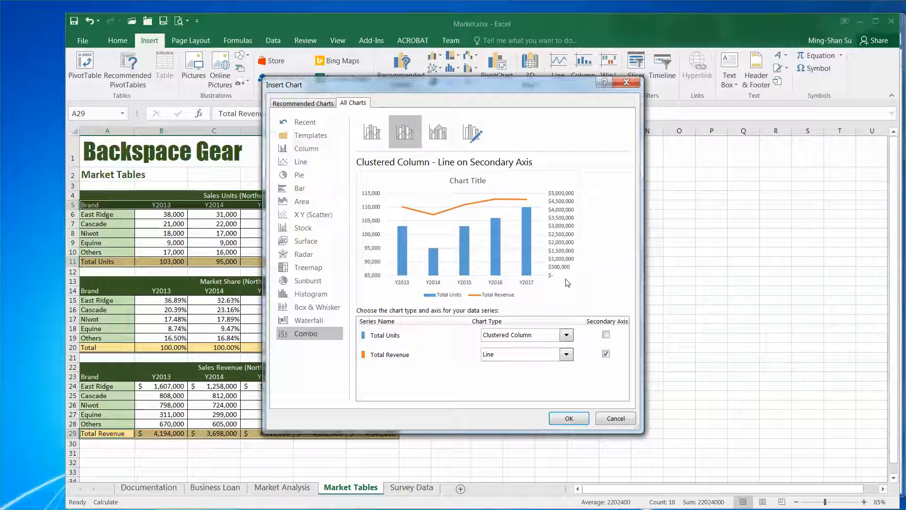
click(569, 419)
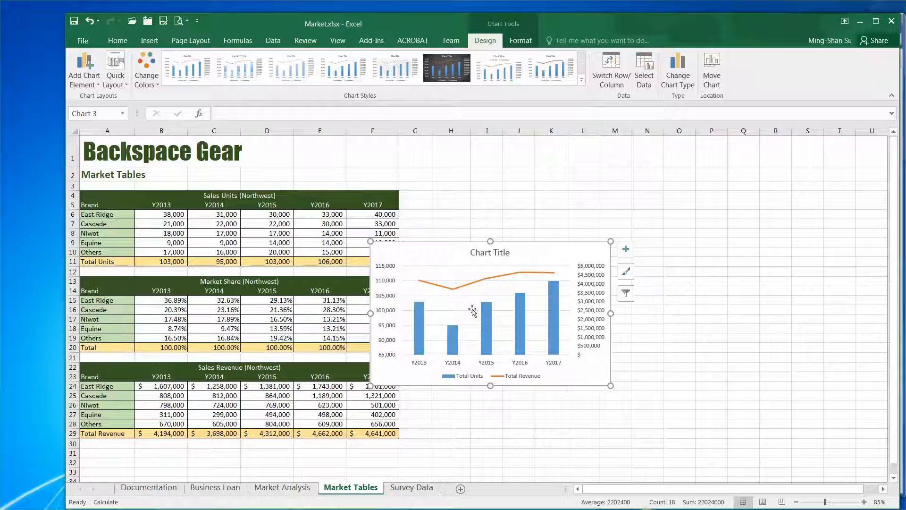
Step: Move the chart into the empty area beside the tables, with its upper corner starting in cell H4
drag(488, 237, 525, 209)
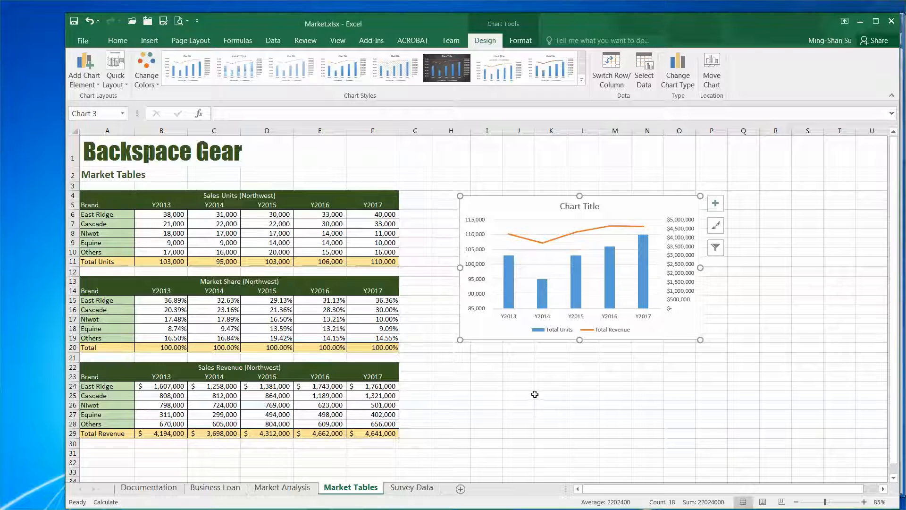
mouse_move(577, 236)
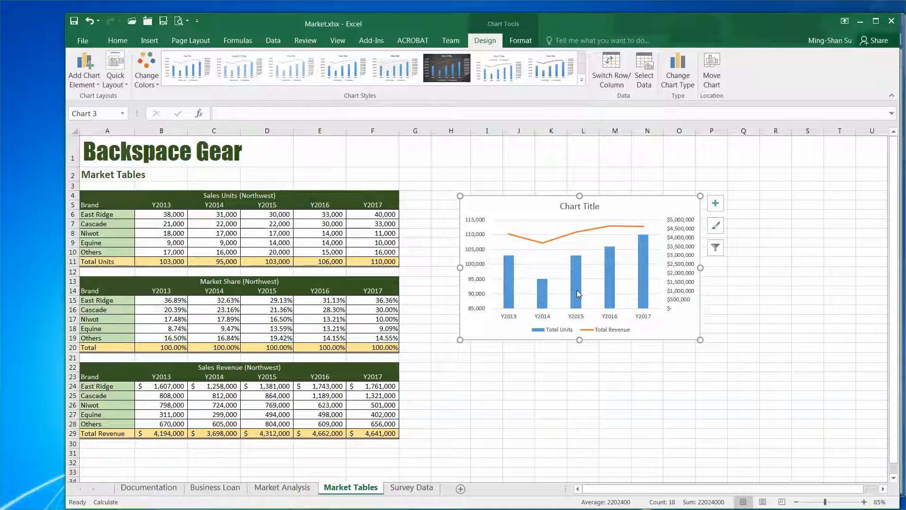
mouse_move(588, 294)
drag(902, 166, 832, 195)
Step: Set the minimum bound of the chart's secondary vertical axis to 3500000
click(676, 254)
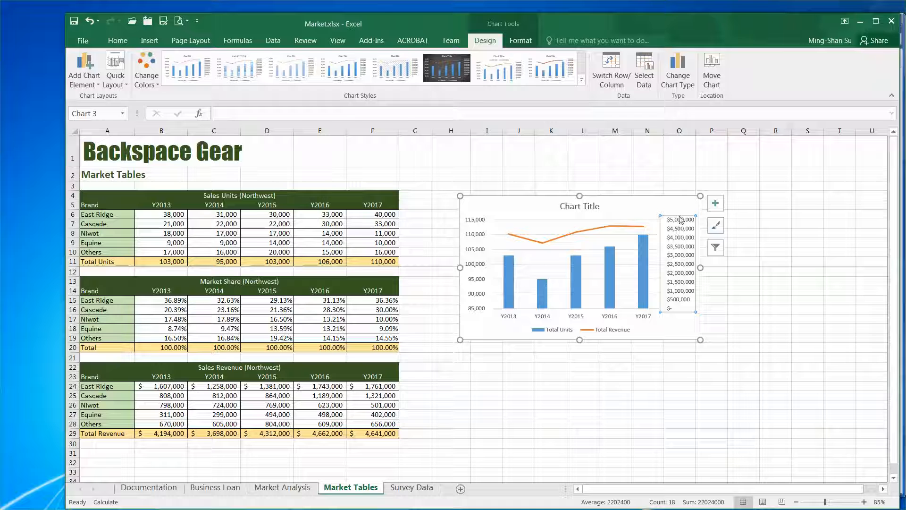
right_click(673, 268)
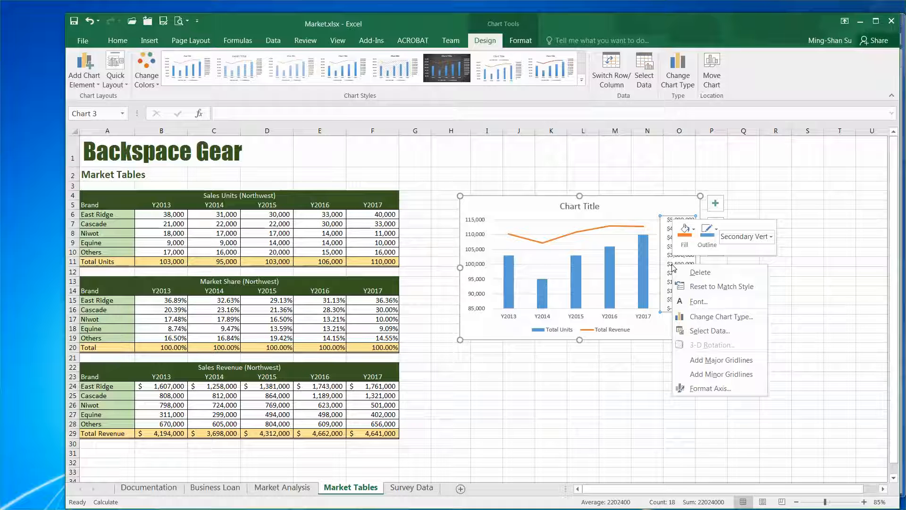
click(738, 388)
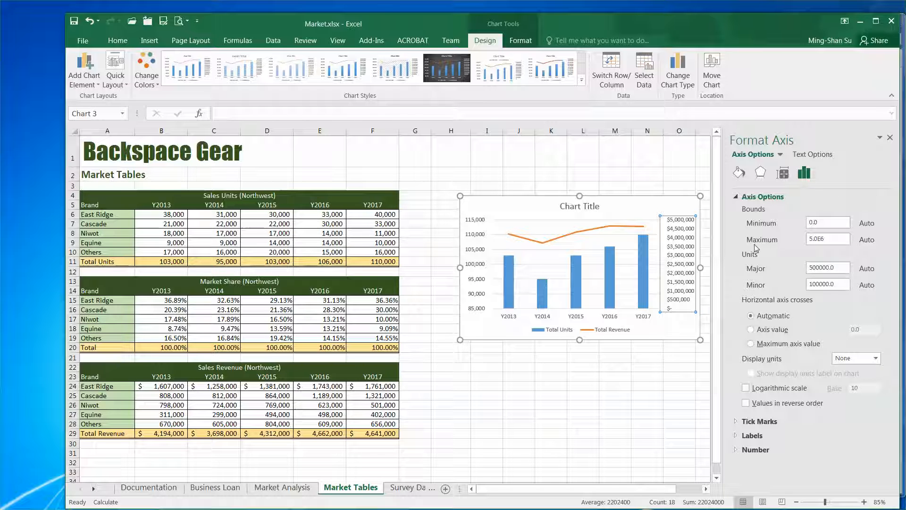
click(829, 222)
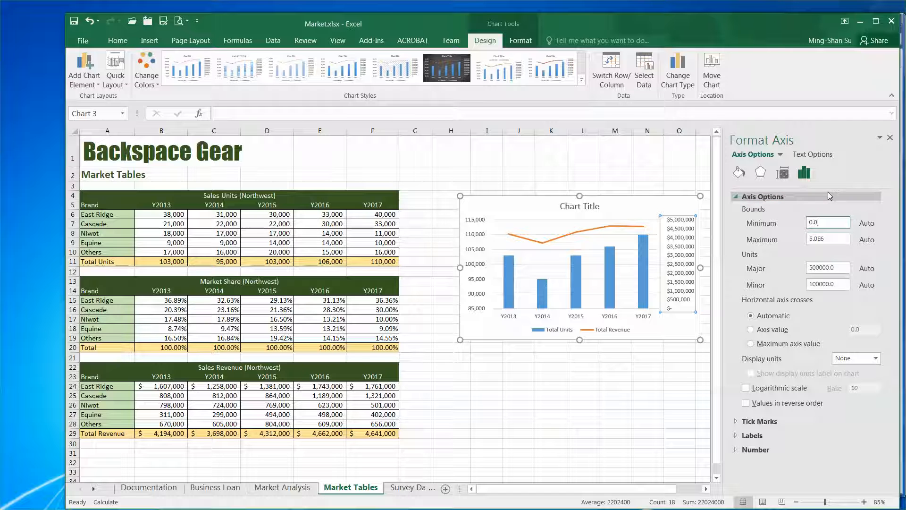
key(BackSpace)
key(BackSpace)
key(BackSpace)
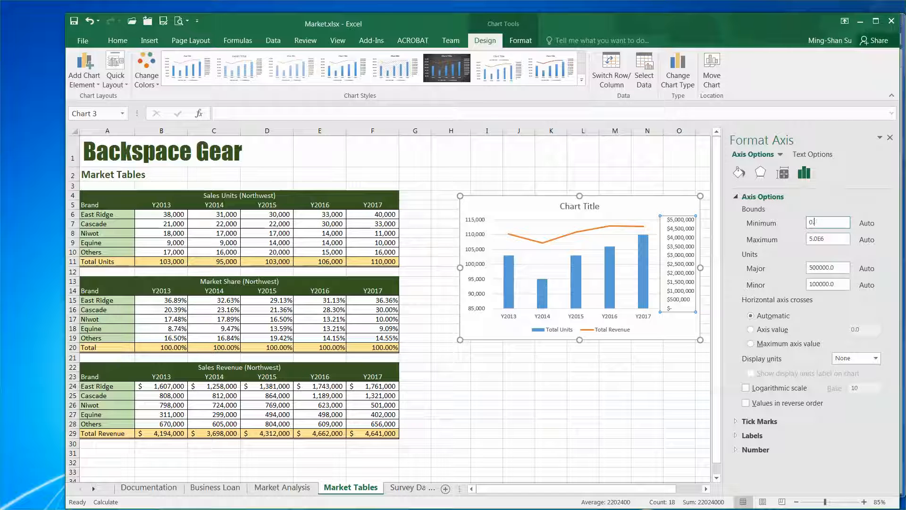
text(3500000)
key(Return)
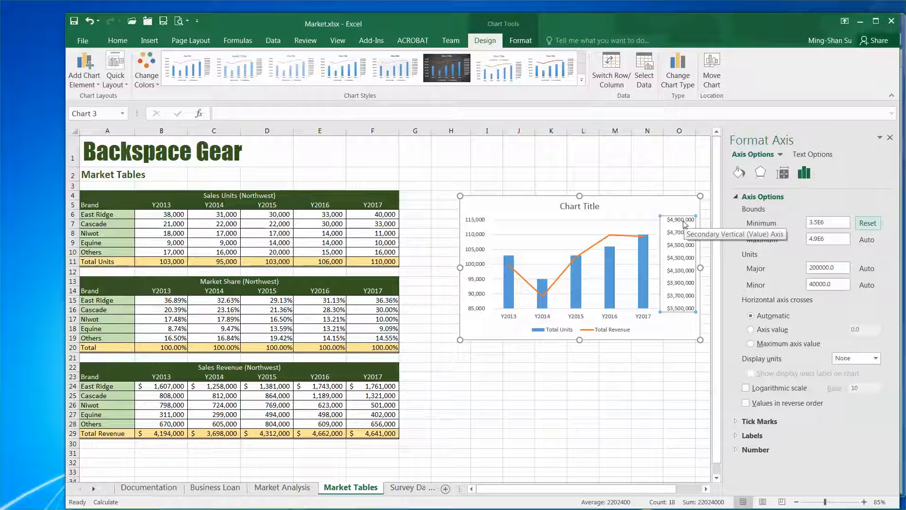
Step: Set the major unit of the secondary vertical axis to 250000
click(843, 265)
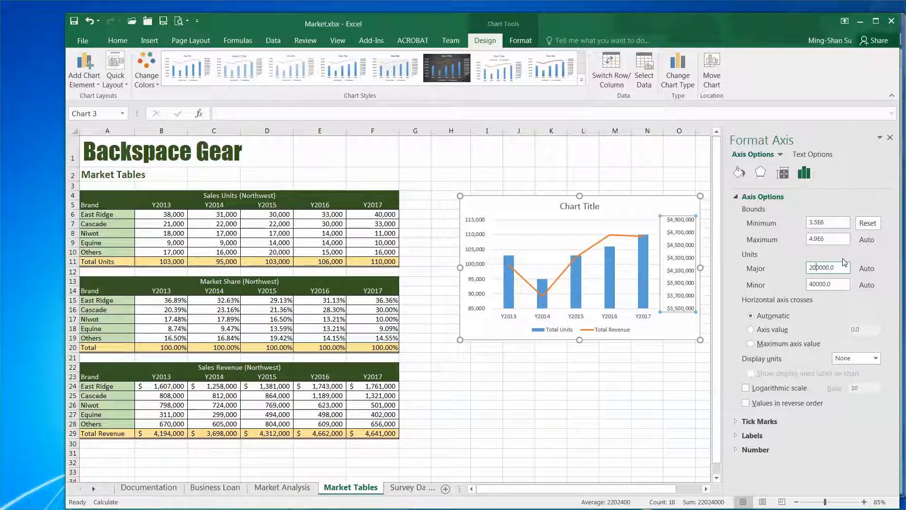
text(5)
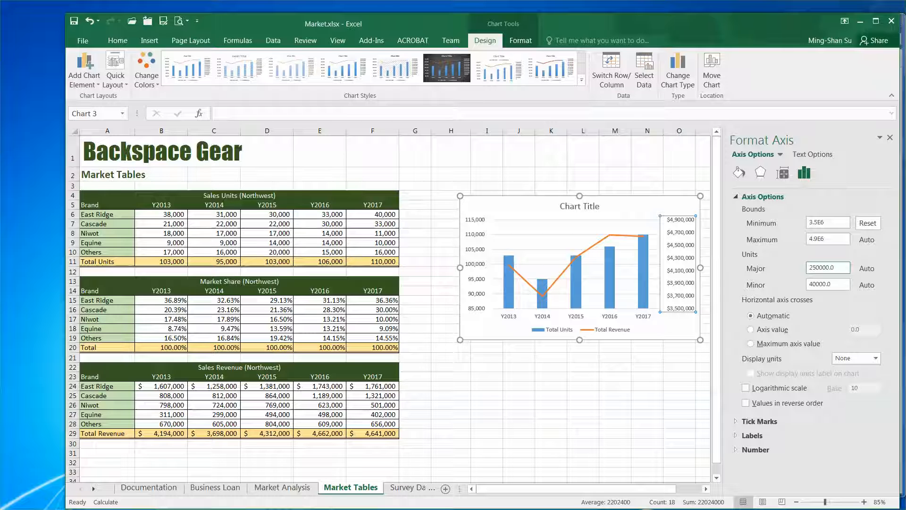
key(Return)
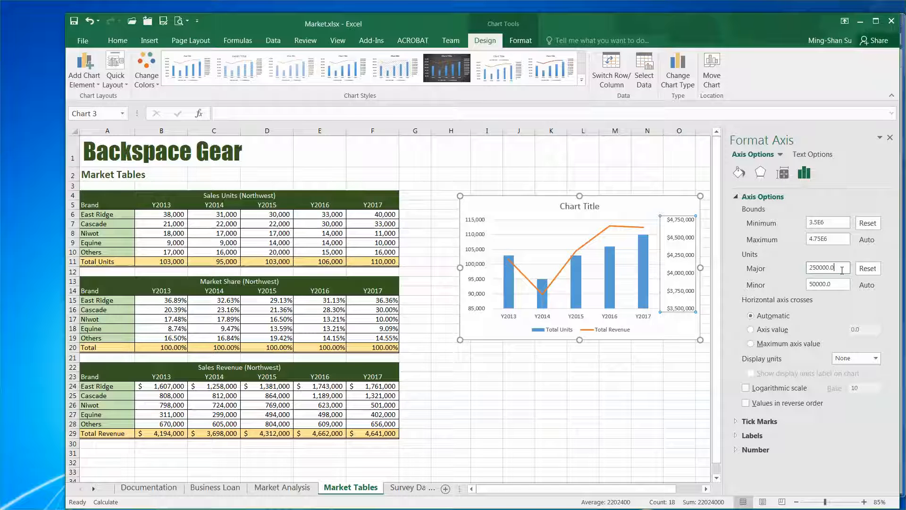
key(BackSpace)
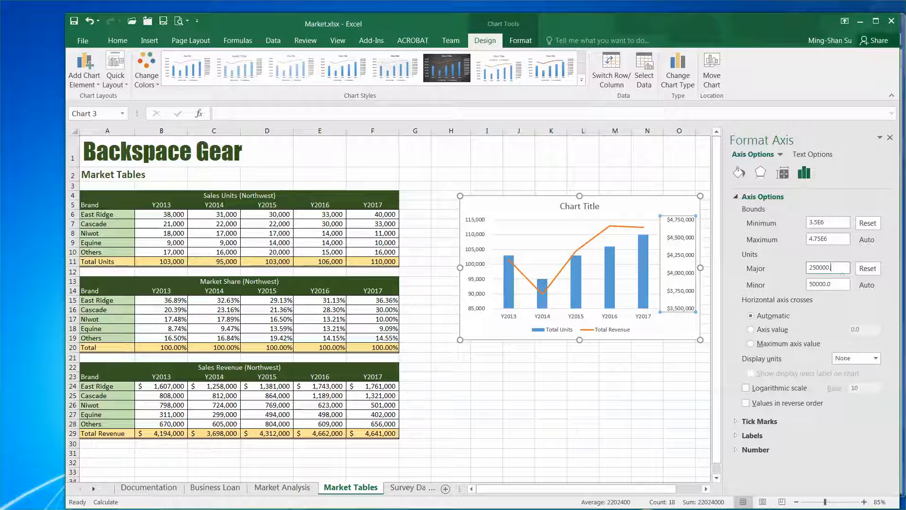
click(834, 284)
Step: Set the maximum bound of the secondary vertical axis to 5000000
drag(833, 239, 775, 239)
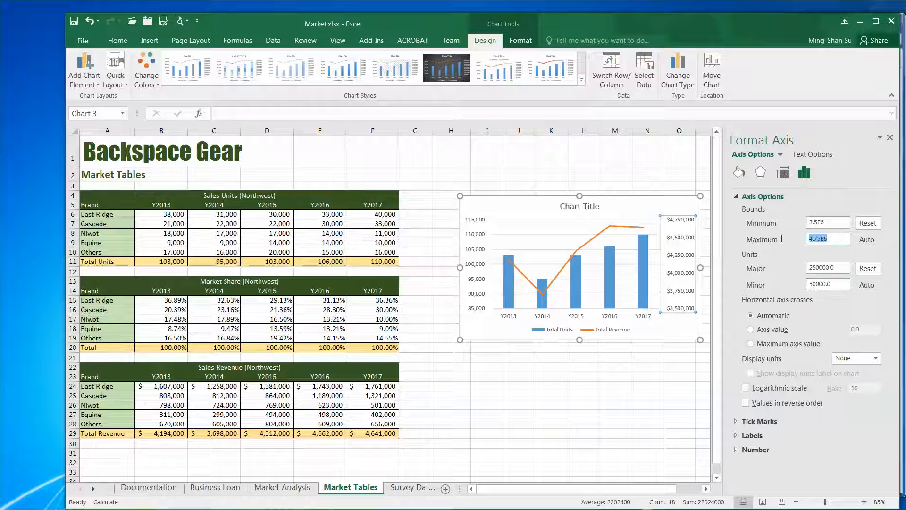
text(50)
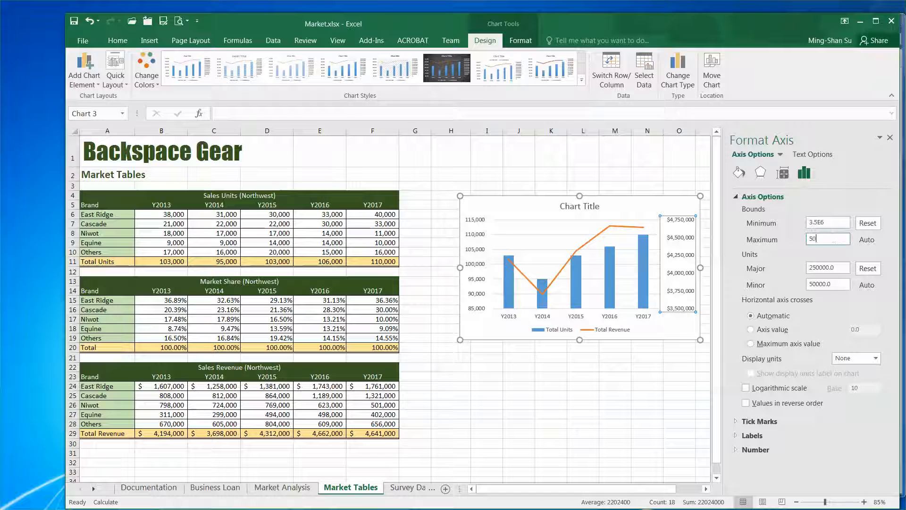
text(00000)
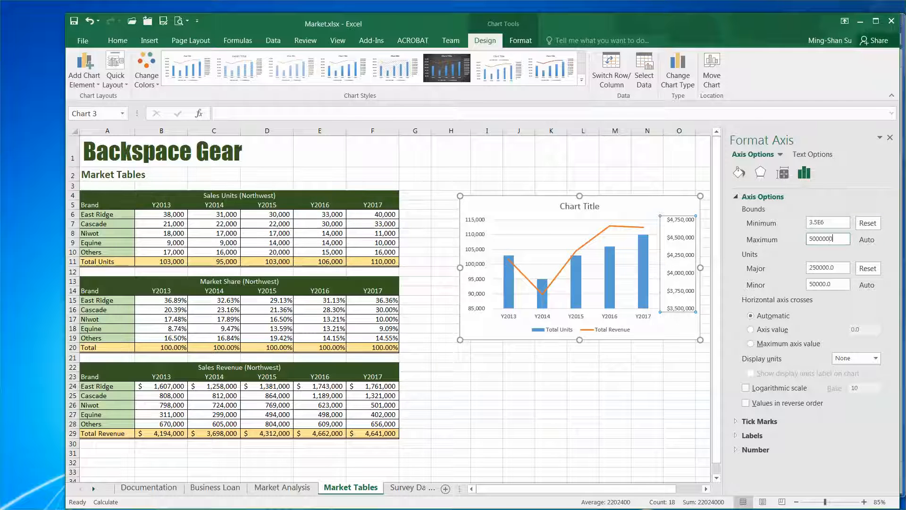
key(Return)
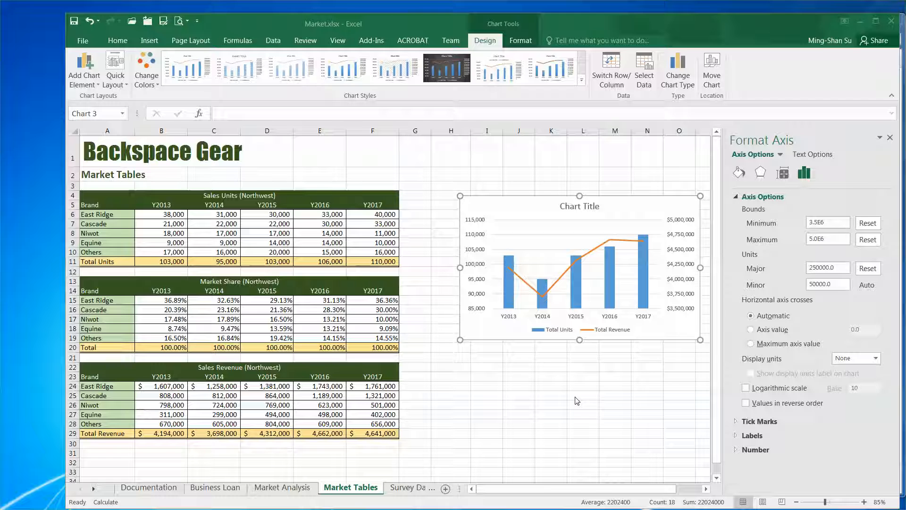
Step: Delete the legend from the combo chart
click(613, 330)
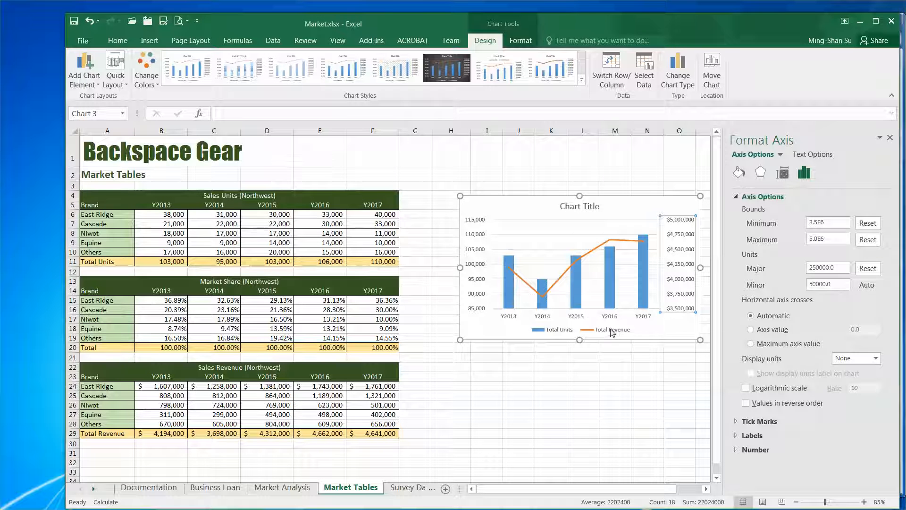
click(614, 332)
key(Delete)
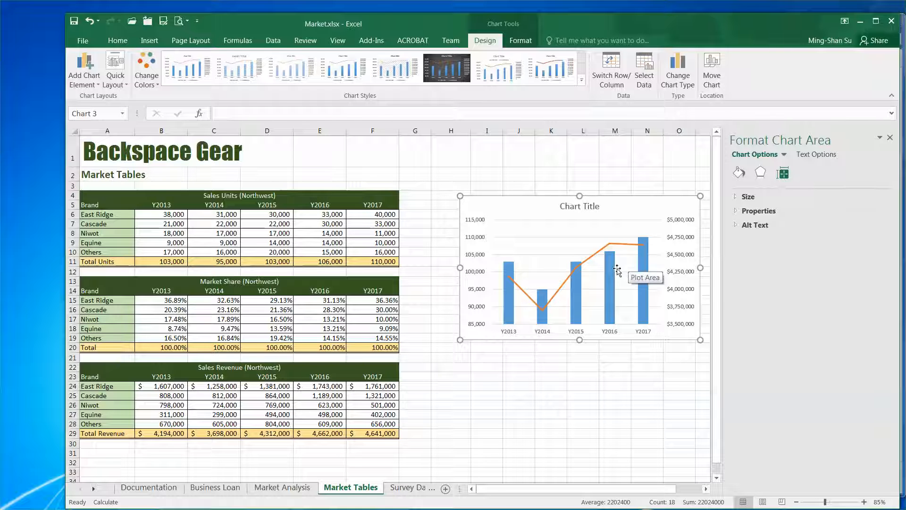
mouse_move(615, 272)
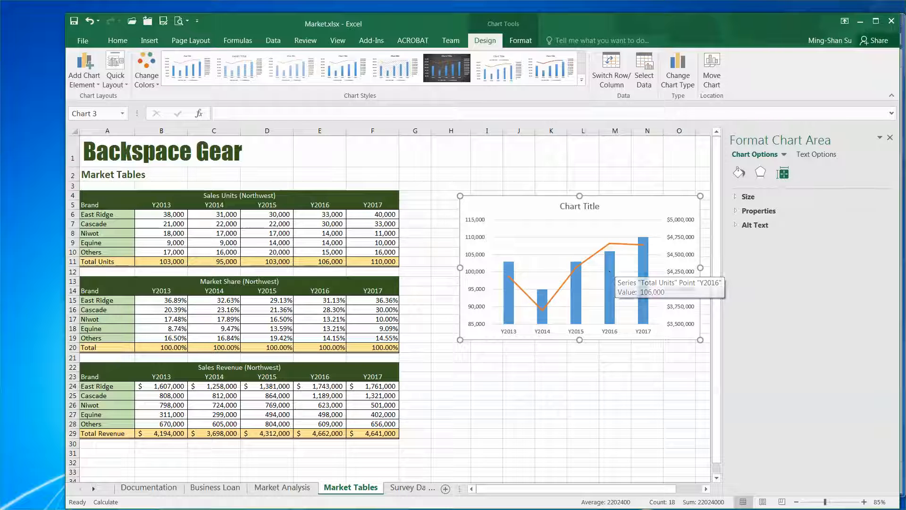